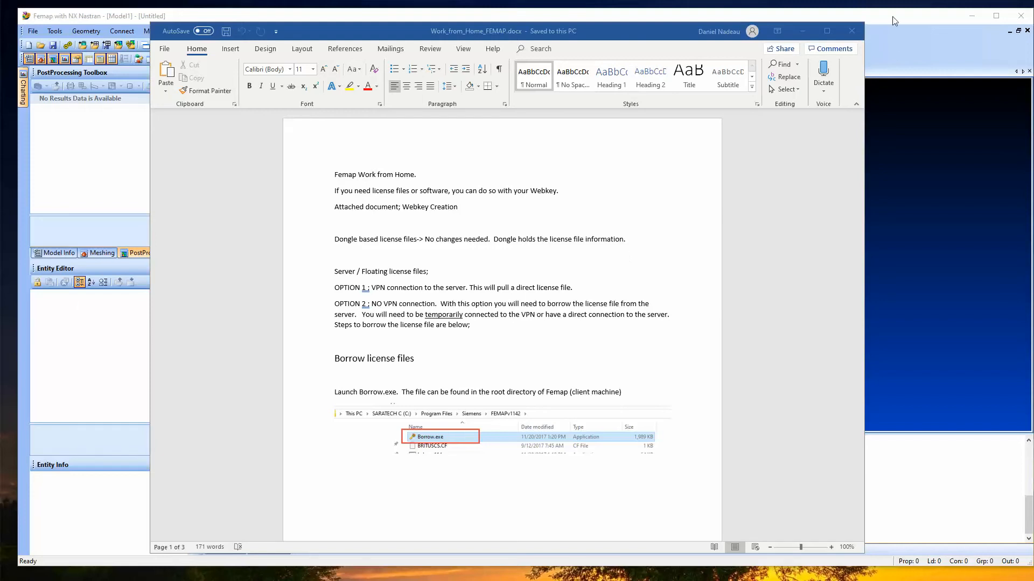
# Switch from the Word document to Femap, acknowledge the license notice, and list the network licenses and their current users
pyautogui.click(802, 31)
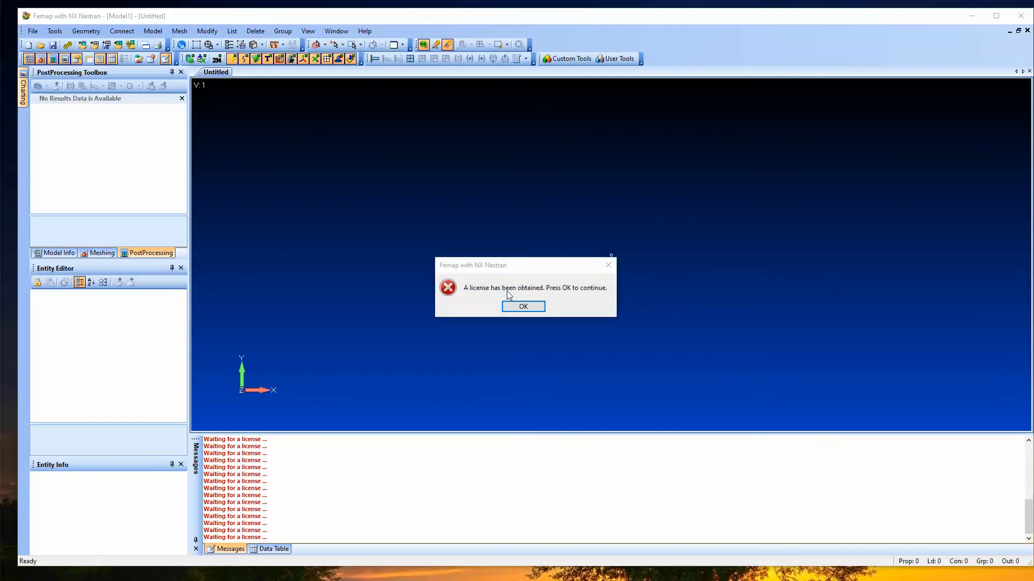
pyautogui.click(532, 309)
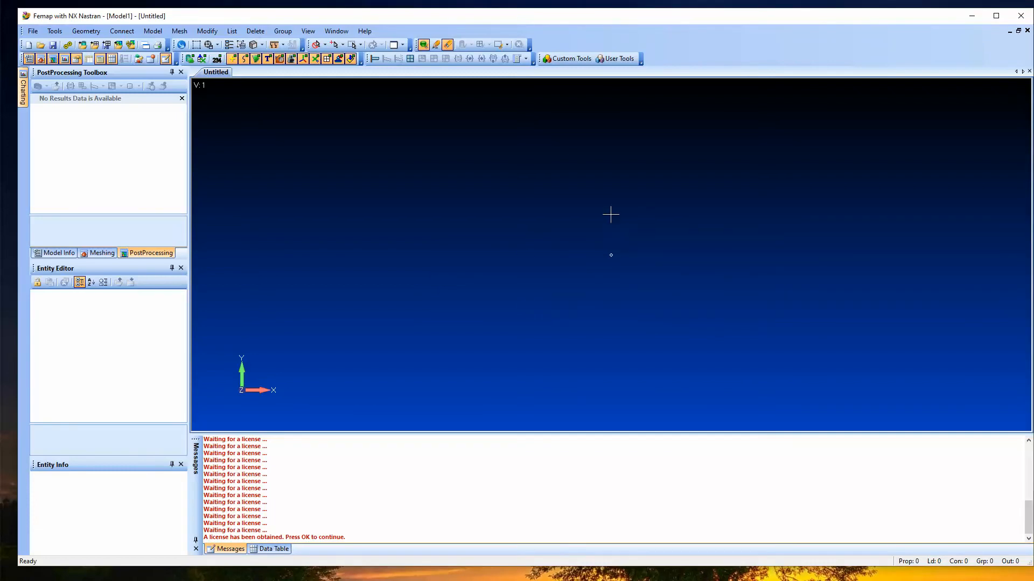
pyautogui.click(365, 31)
pyautogui.click(407, 215)
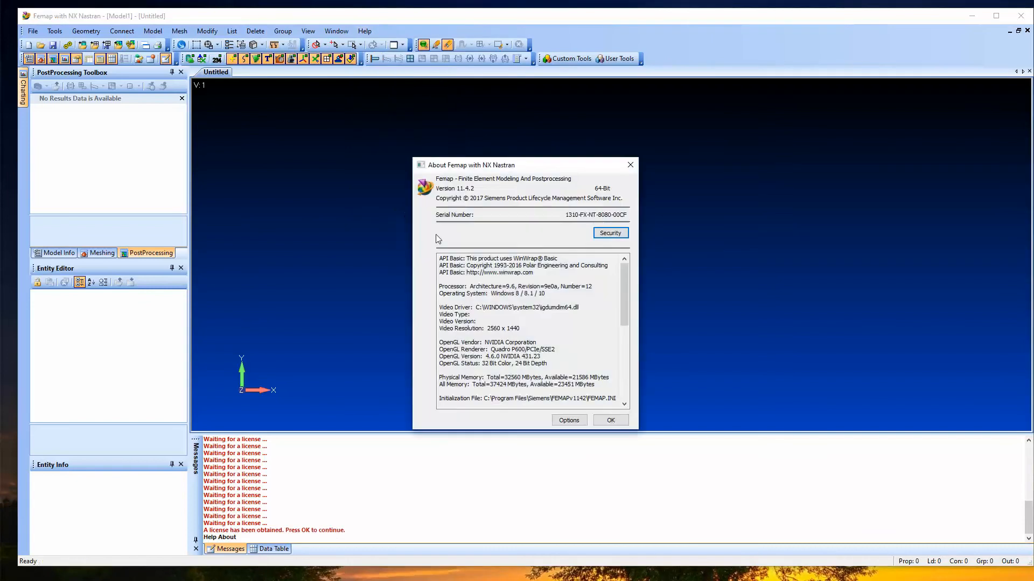
pyautogui.click(607, 230)
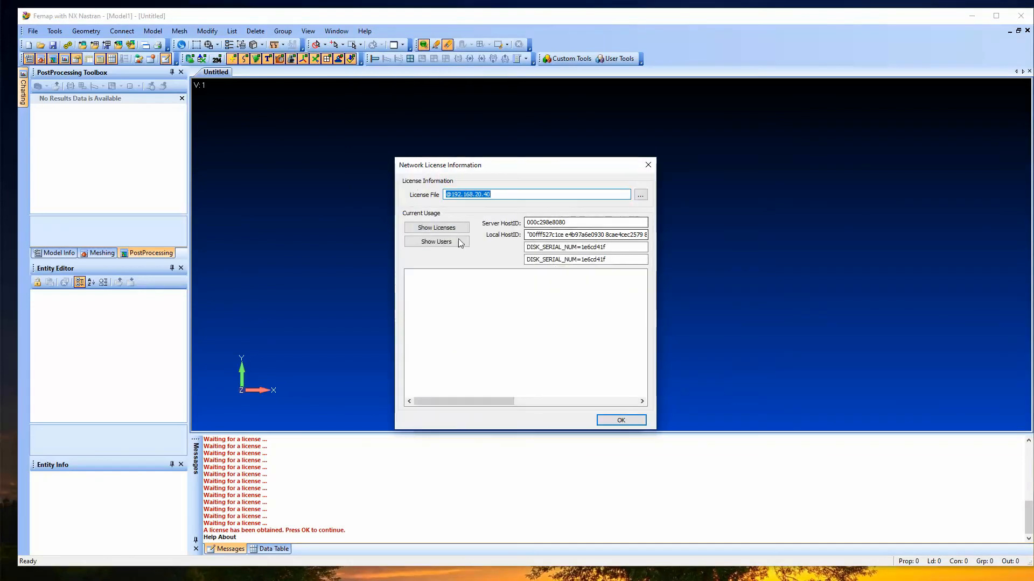
pyautogui.click(440, 229)
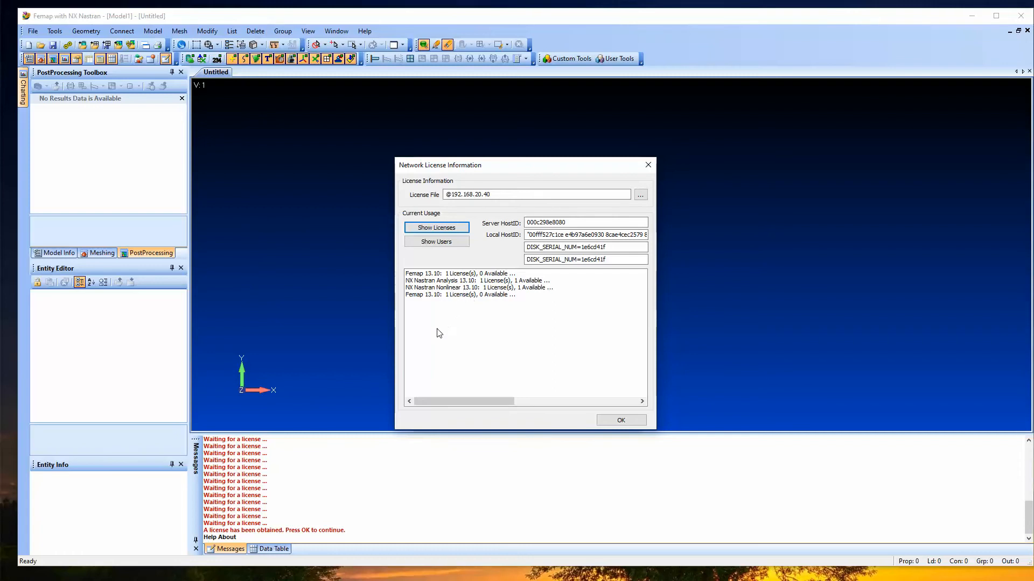
pyautogui.click(446, 243)
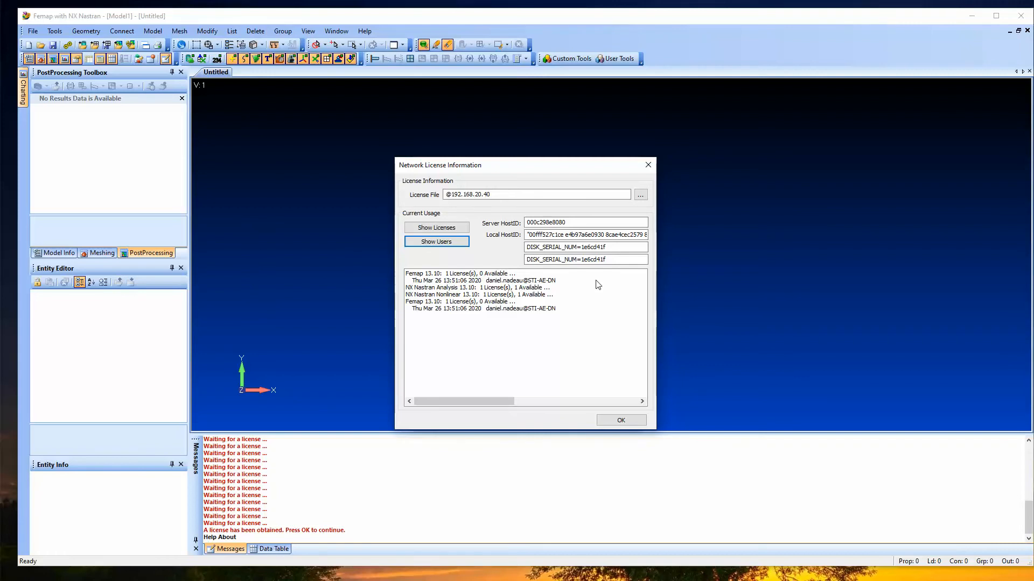
pyautogui.click(622, 418)
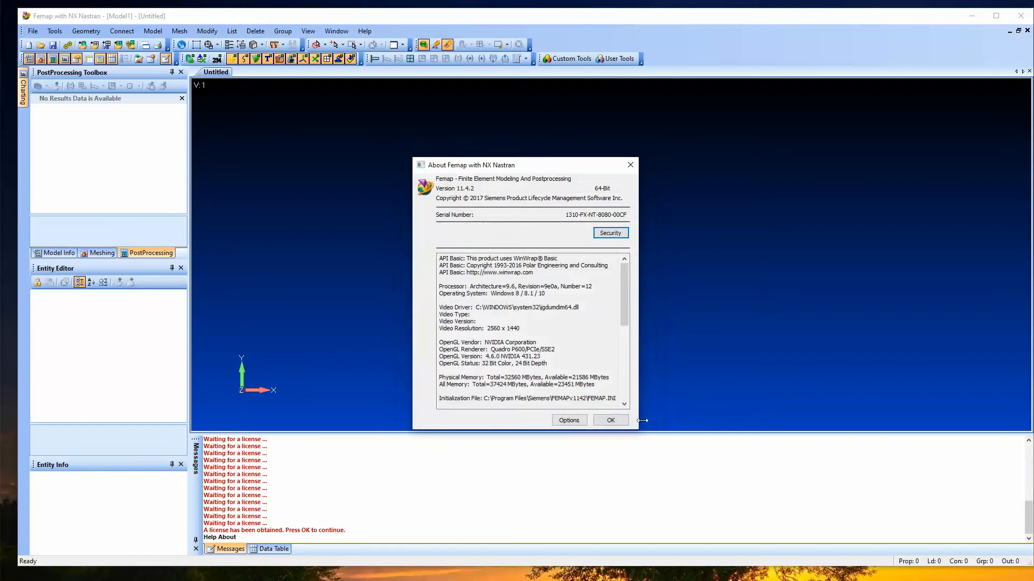
pyautogui.click(608, 420)
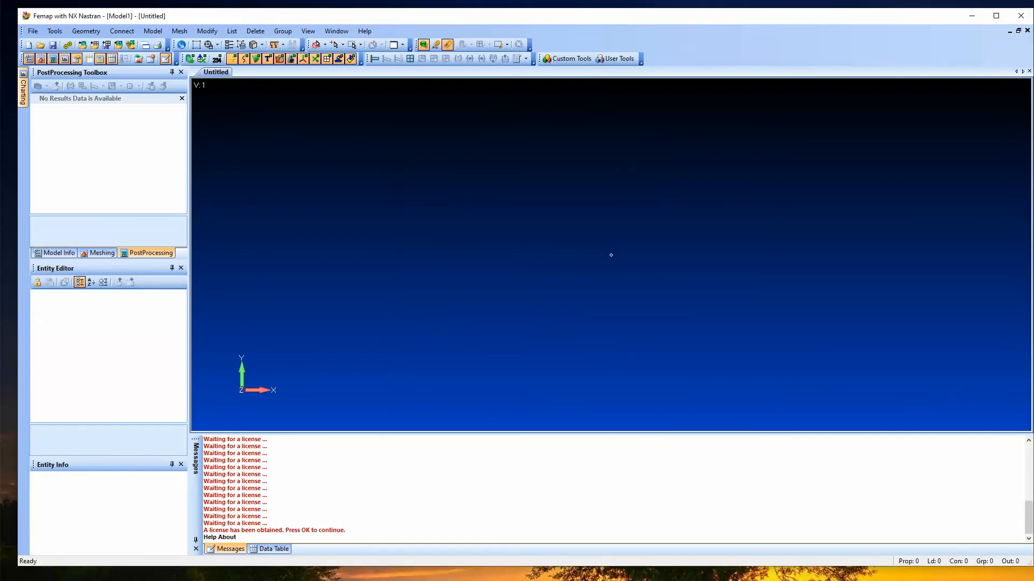
# Close Femap and launch Borrow.exe from the FEMAPv1142 folder
pyautogui.click(1020, 17)
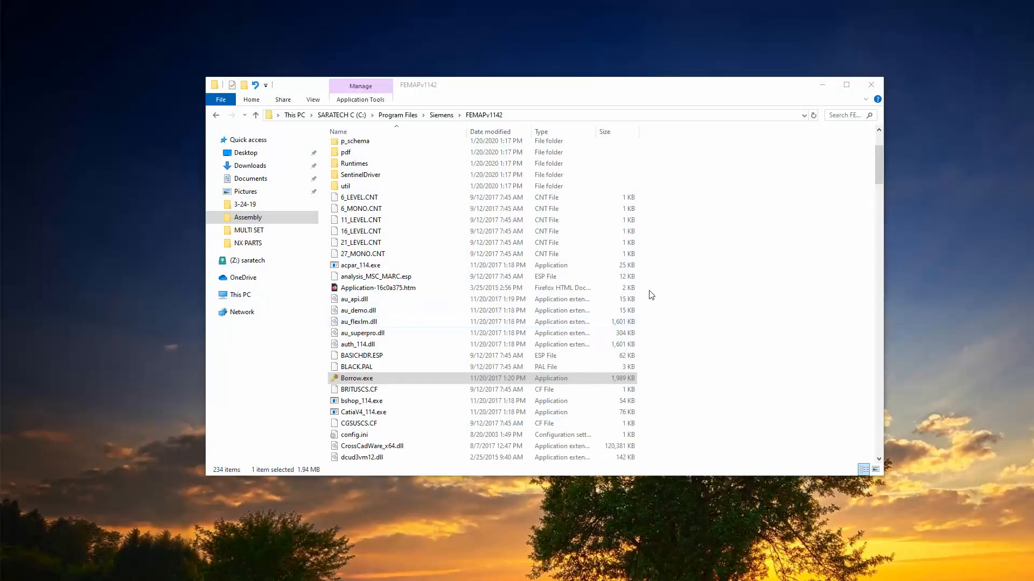
pyautogui.click(356, 383)
pyautogui.click(346, 383)
pyautogui.doubleClick(361, 381)
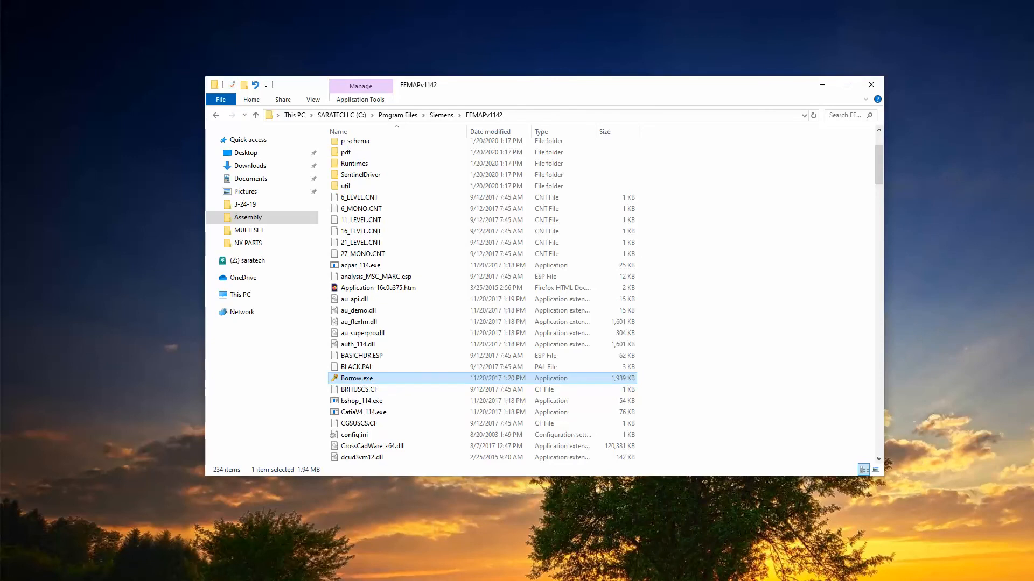
pyautogui.moveTo(220, 261); pyautogui.dragTo(779, 276)
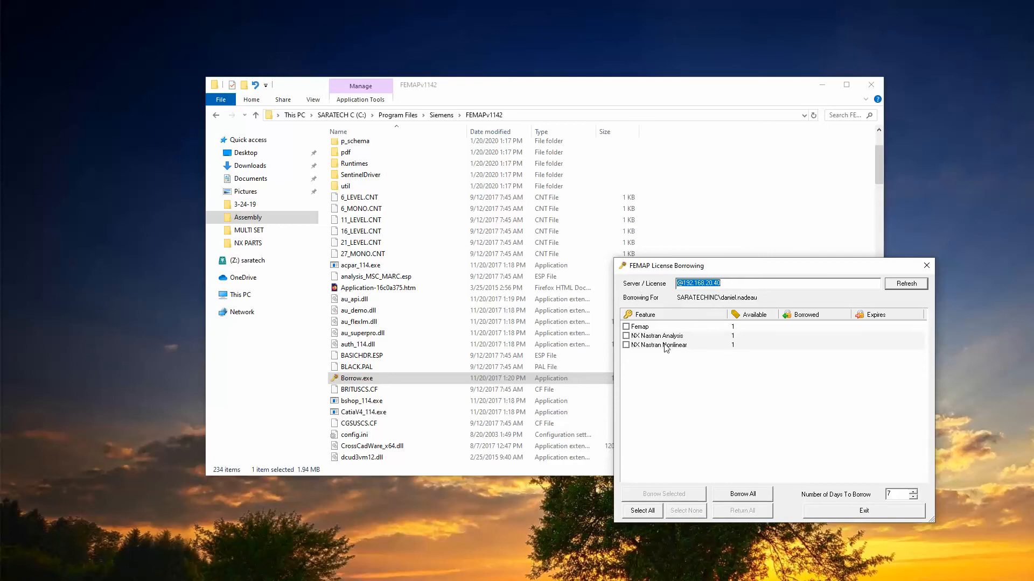
# Borrow the Femap and NX Nastran Analysis licenses for 5 days and exit the borrowing tool
pyautogui.click(627, 327)
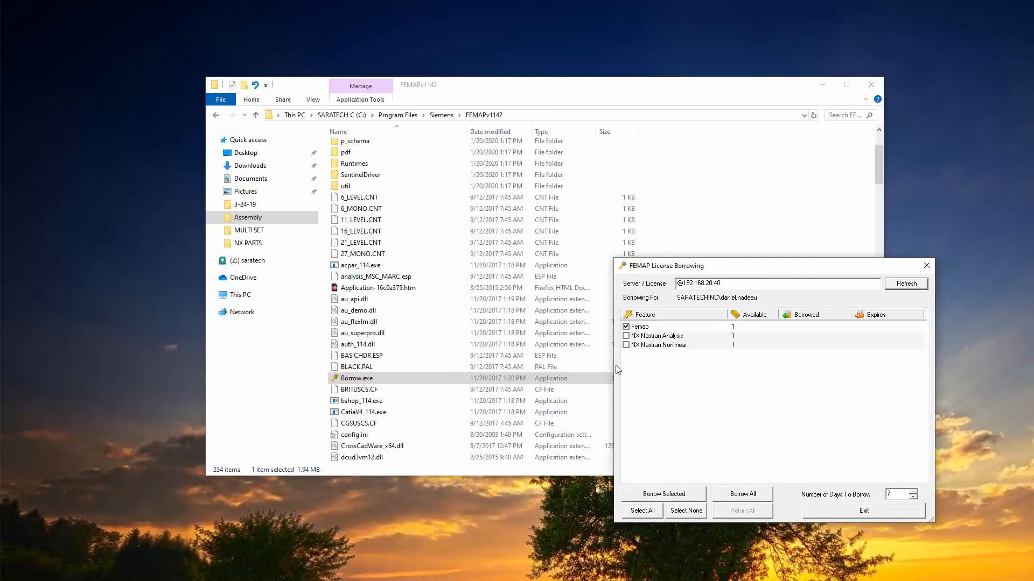
pyautogui.click(627, 336)
pyautogui.click(896, 496)
pyautogui.moveTo(896, 496); pyautogui.dragTo(885, 496)
pyautogui.click(671, 487)
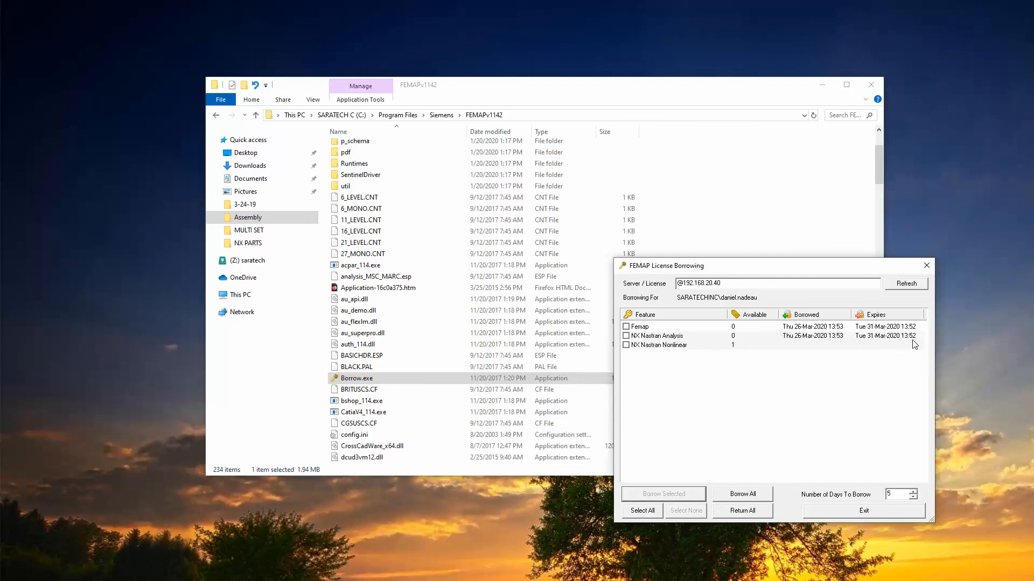
pyautogui.click(856, 511)
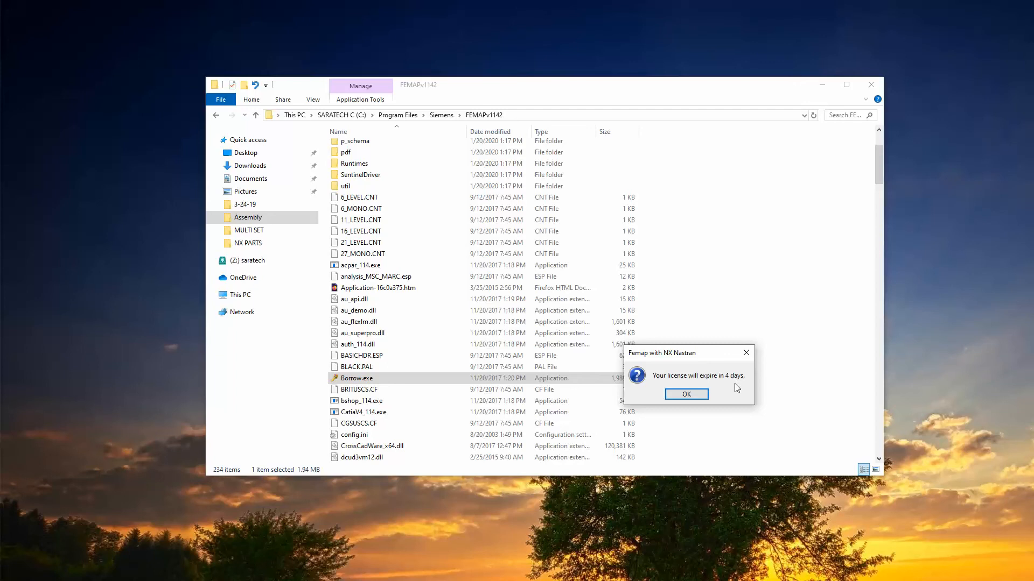
# Acknowledge the license expiry notice in Femap and check the status of the borrowed licenses in the network license information
pyautogui.click(694, 394)
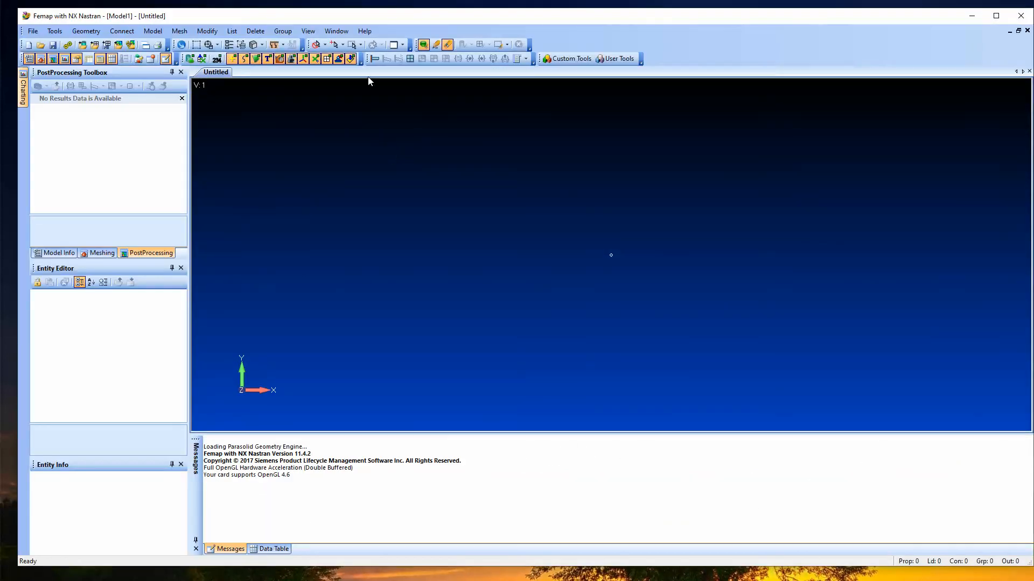
pyautogui.click(365, 31)
pyautogui.click(431, 217)
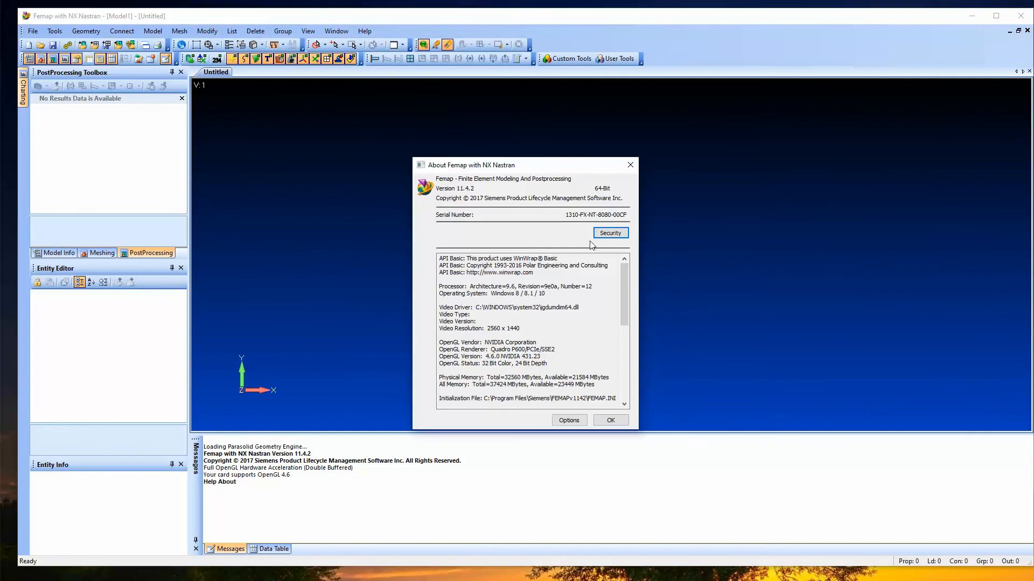
pyautogui.click(612, 235)
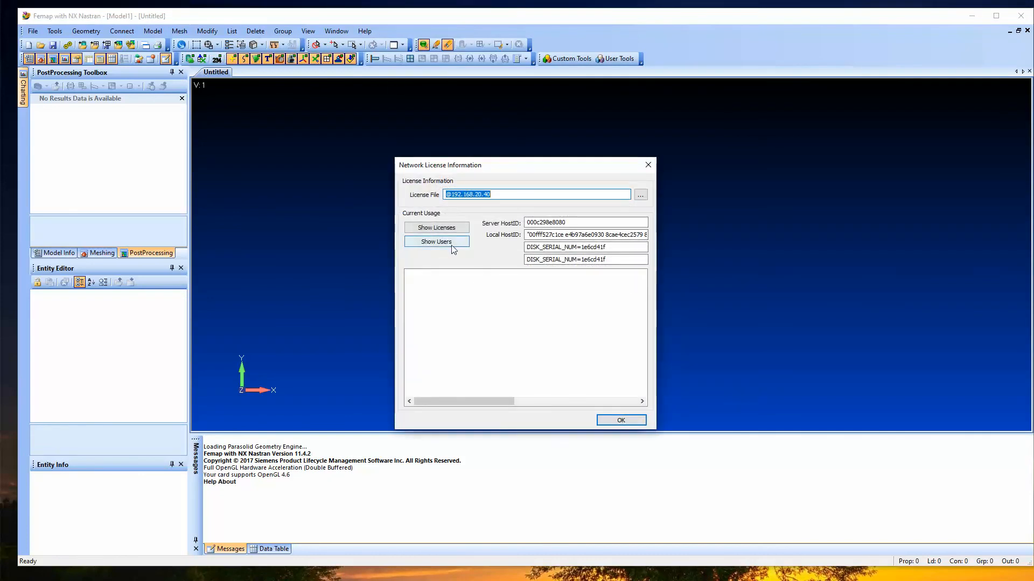
pyautogui.click(451, 229)
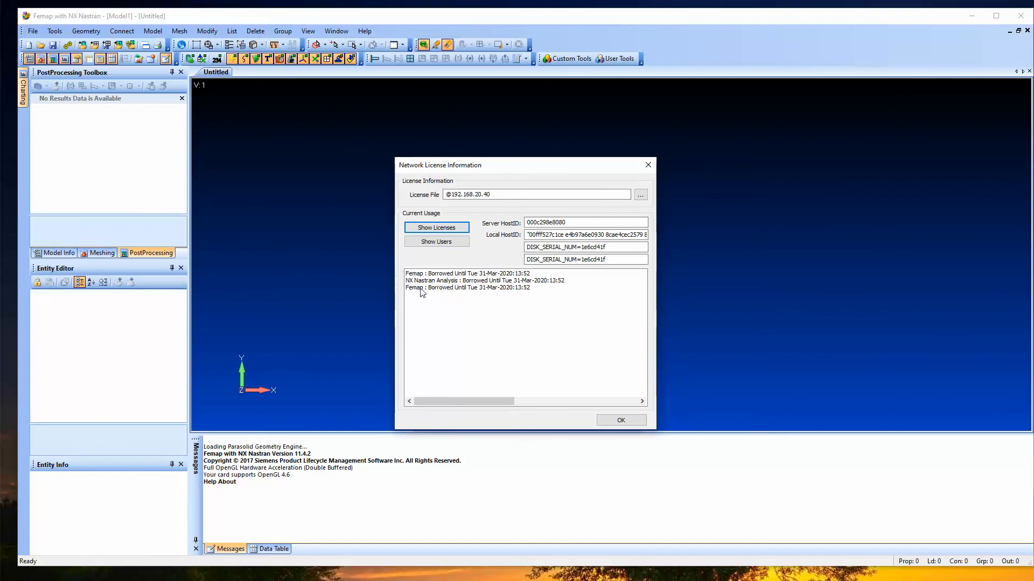
pyautogui.click(621, 420)
pyautogui.click(619, 419)
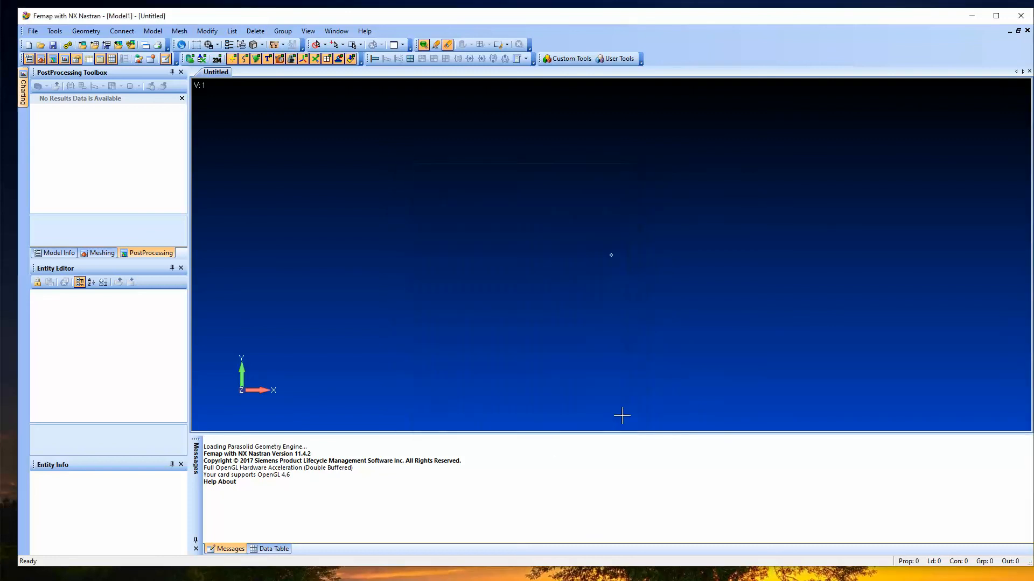
# Create a new solid block primitive centred at the origin with X, Y and Z dimensions of 1
pyautogui.click(86, 31)
pyautogui.moveTo(124, 177)
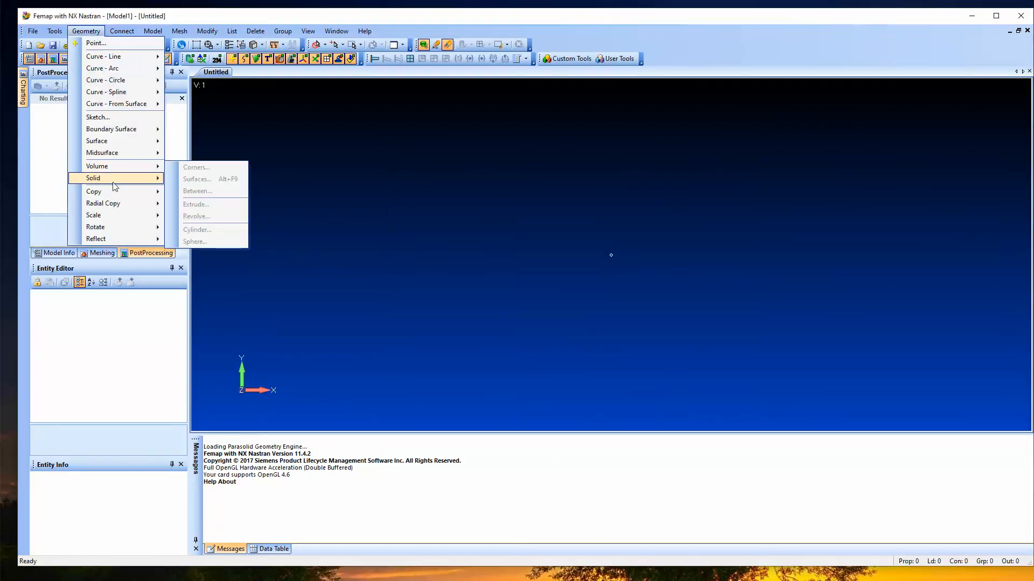
pyautogui.click(199, 255)
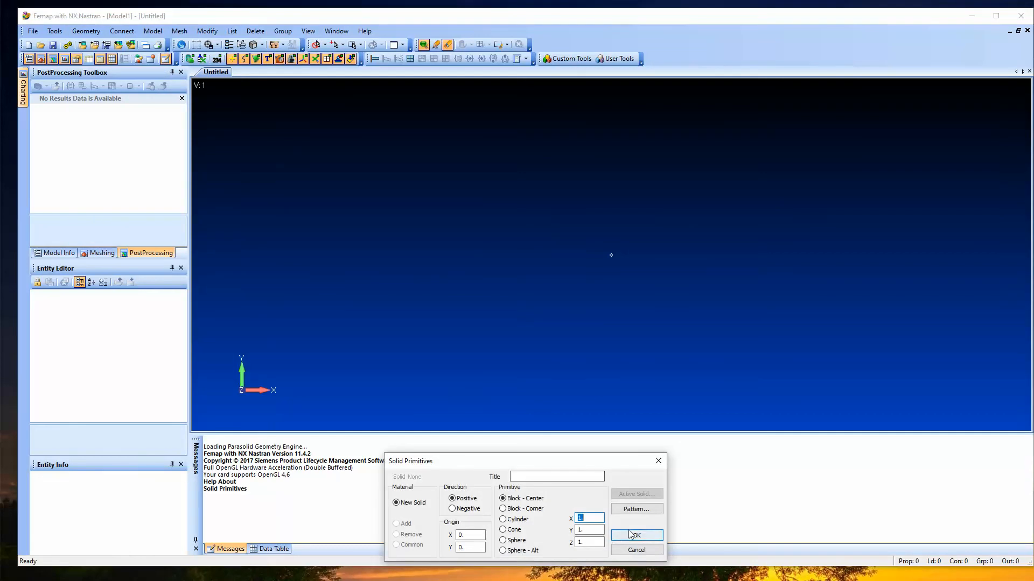
pyautogui.press('Return')
pyautogui.moveTo(628, 249); pyautogui.dragTo(683, 231)
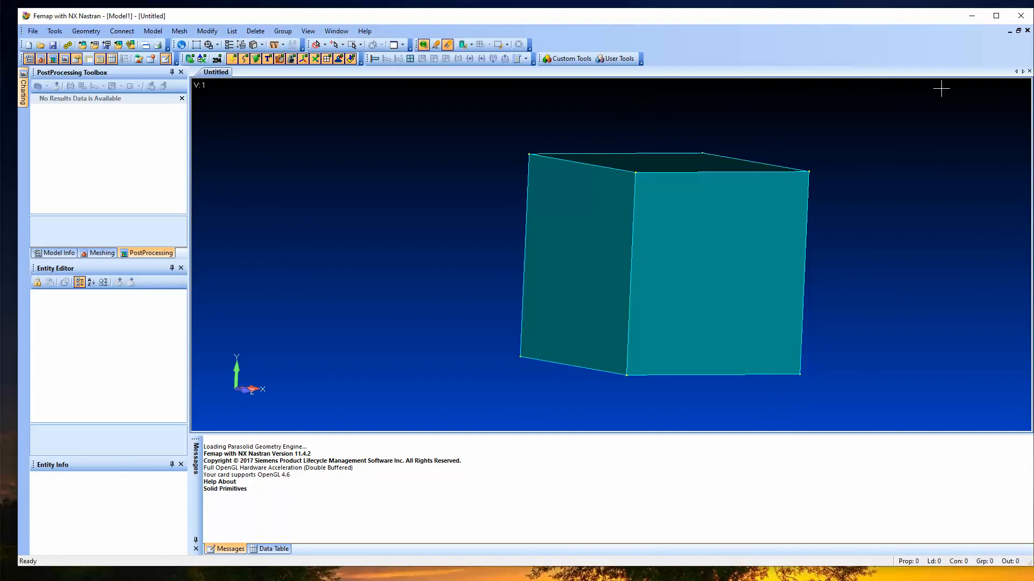
# Close Femap without saving Model1 and reopen the license borrowing tool Borrow.exe
pyautogui.click(1022, 16)
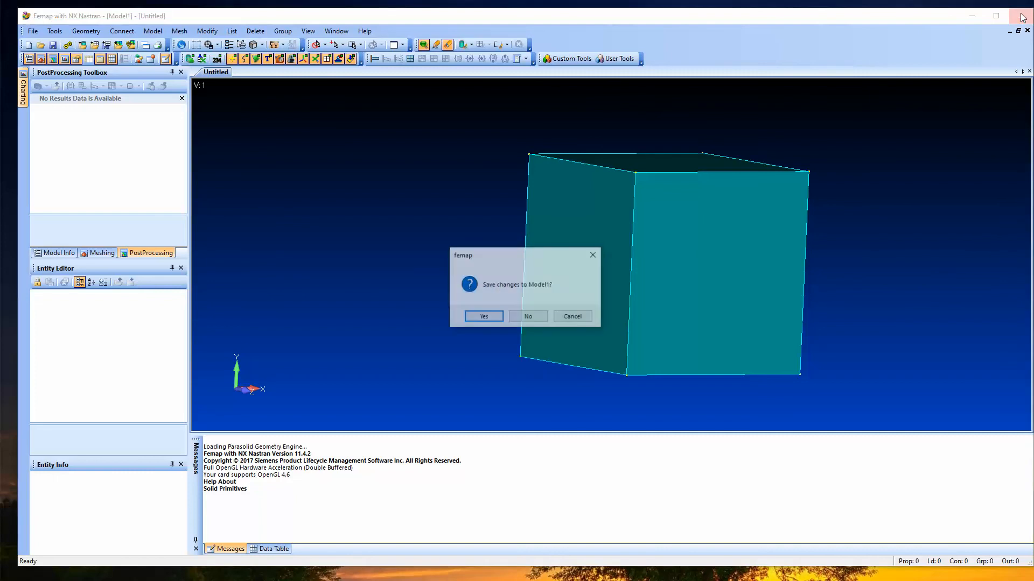
pyautogui.click(527, 316)
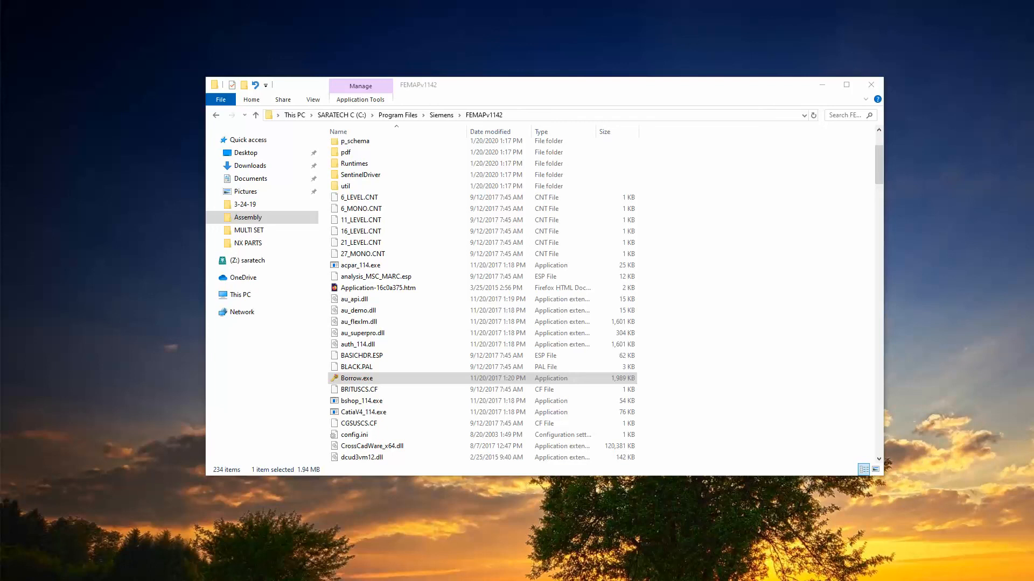
pyautogui.hotkey('alt', 'Tab')
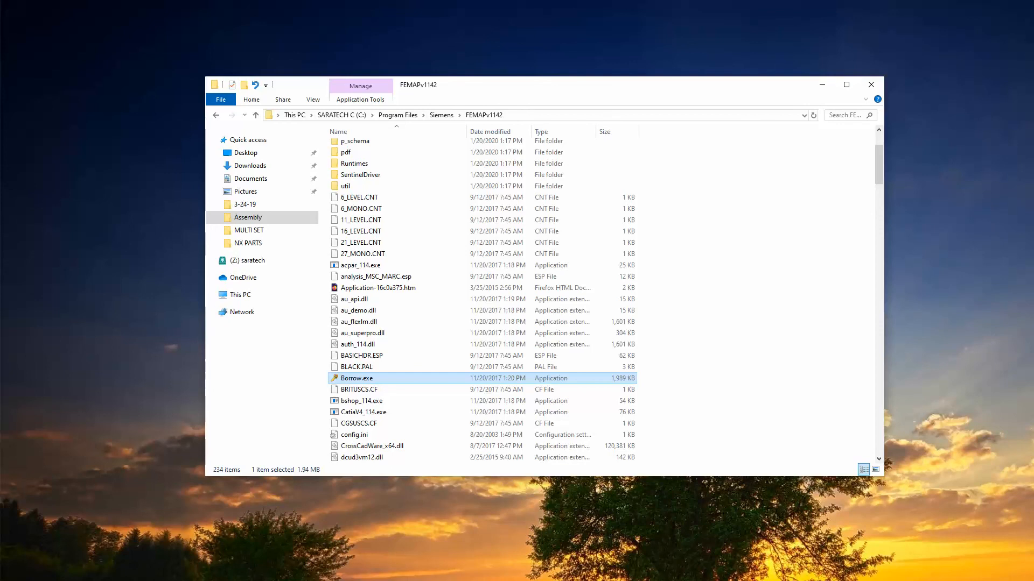
pyautogui.hotkey('alt', 'Tab')
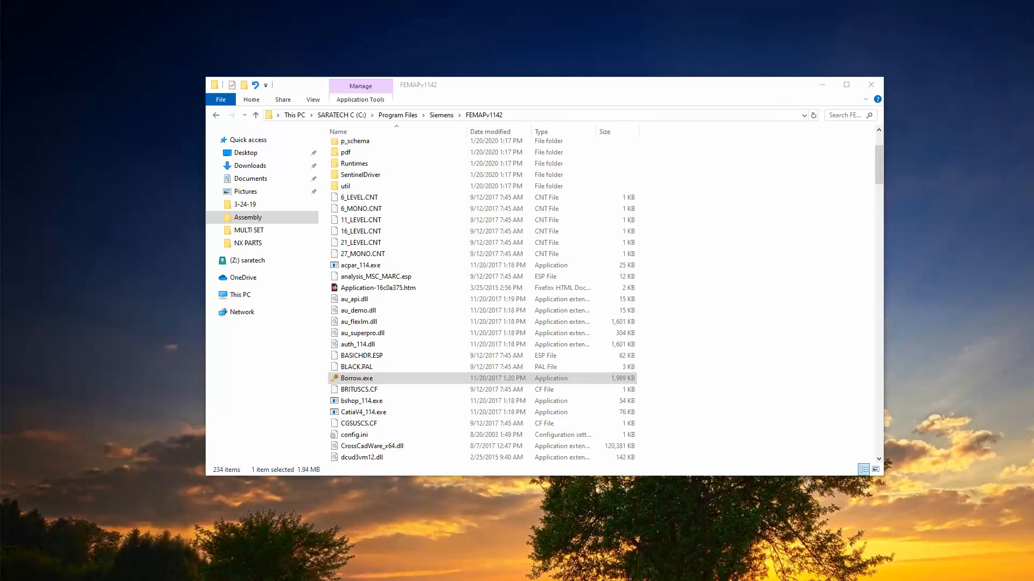
pyautogui.click(358, 380)
pyautogui.doubleClick(358, 379)
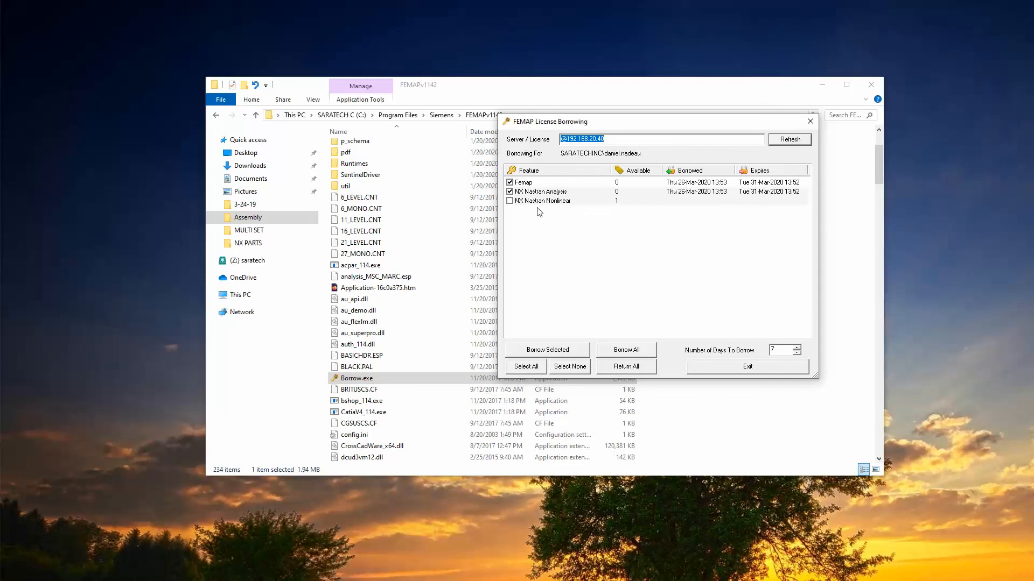
# Return all borrowed licenses to the server, leaving the NX Nastran Nonlinear feature unselected
pyautogui.click(509, 192)
pyautogui.click(510, 200)
pyautogui.click(515, 202)
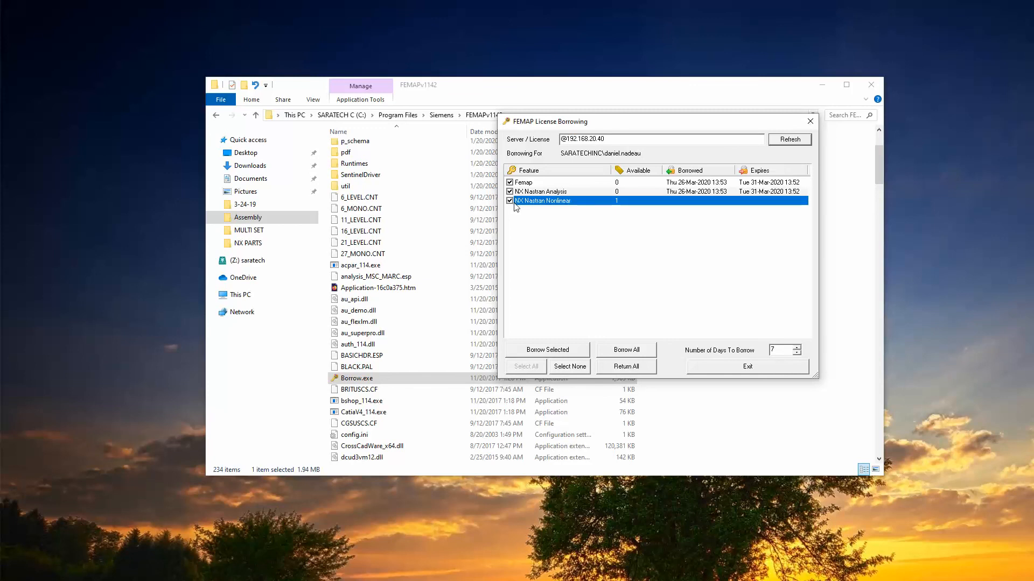
pyautogui.click(509, 200)
pyautogui.click(627, 367)
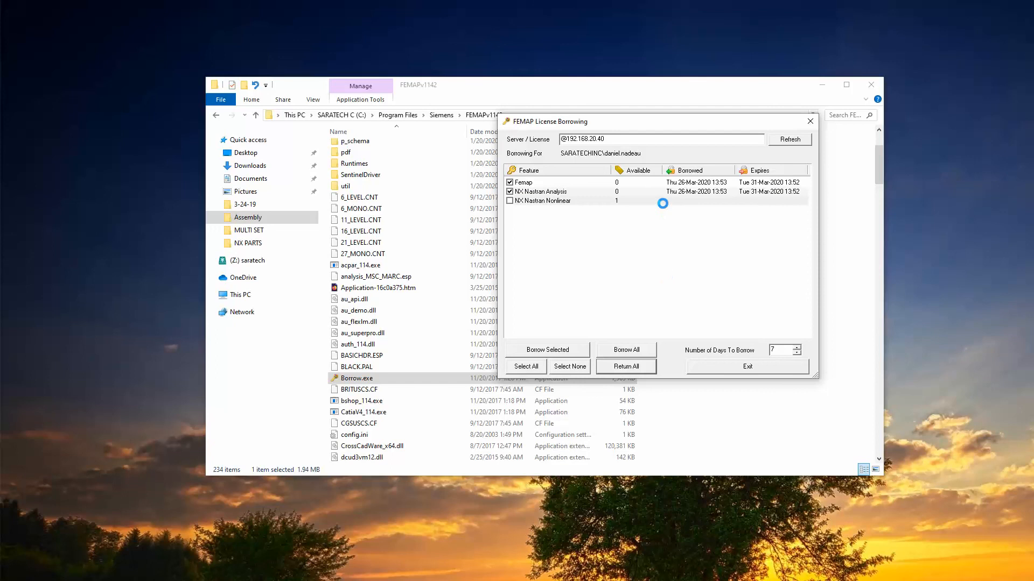